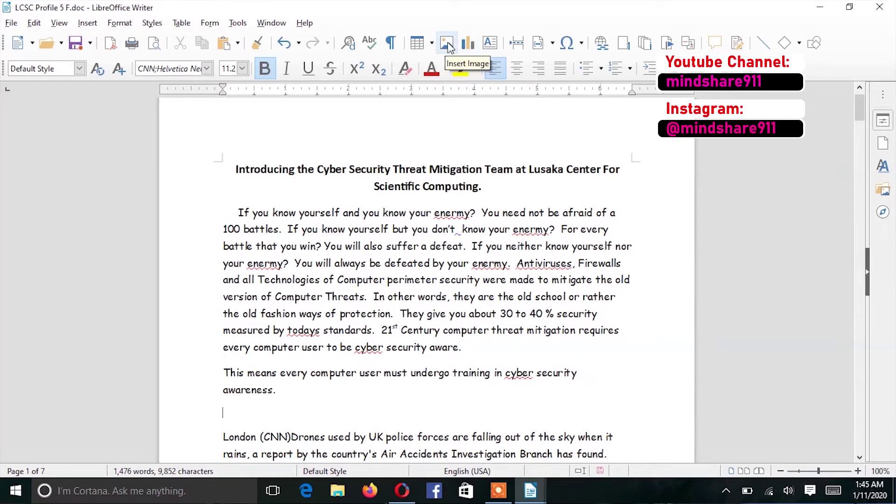
Put the cursor above the London (CNN) paragraph and start inserting an image from the Documents folder
left_click(447, 42)
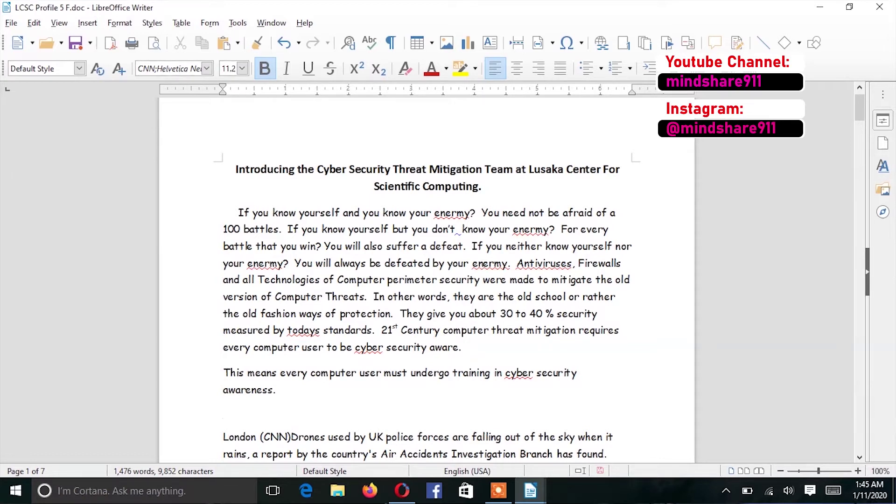
left_click(224, 411)
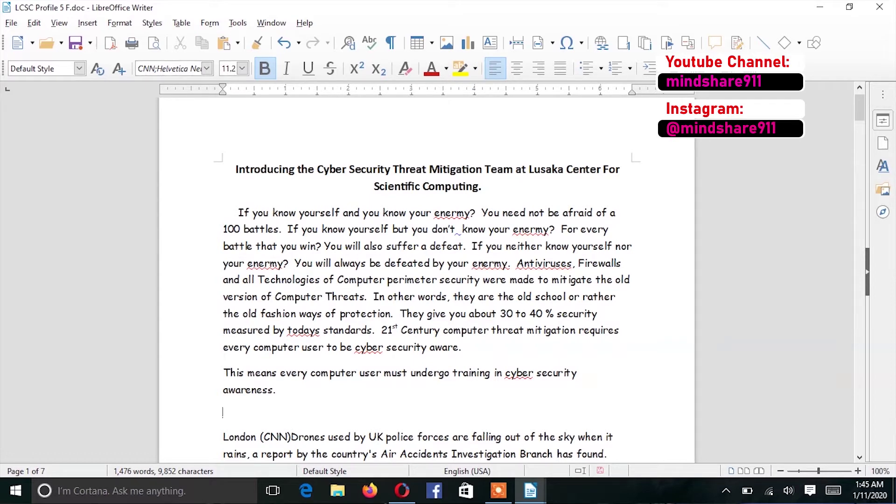
left_click(449, 48)
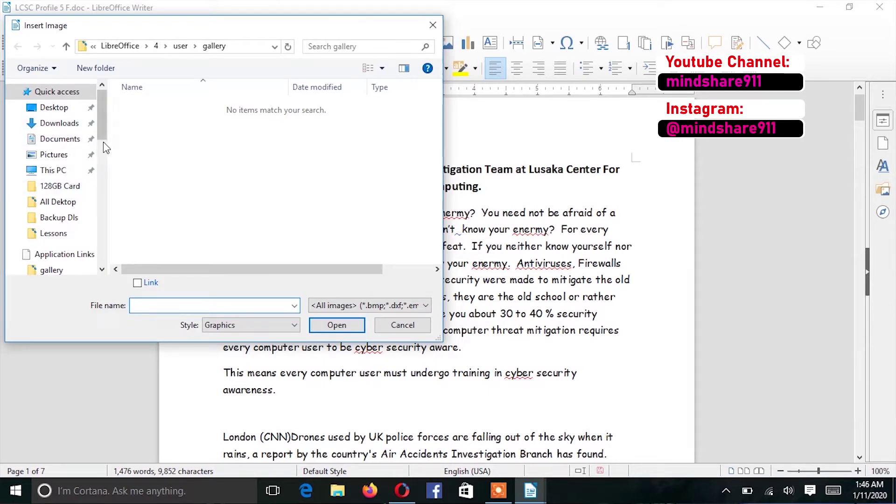
left_click(65, 146)
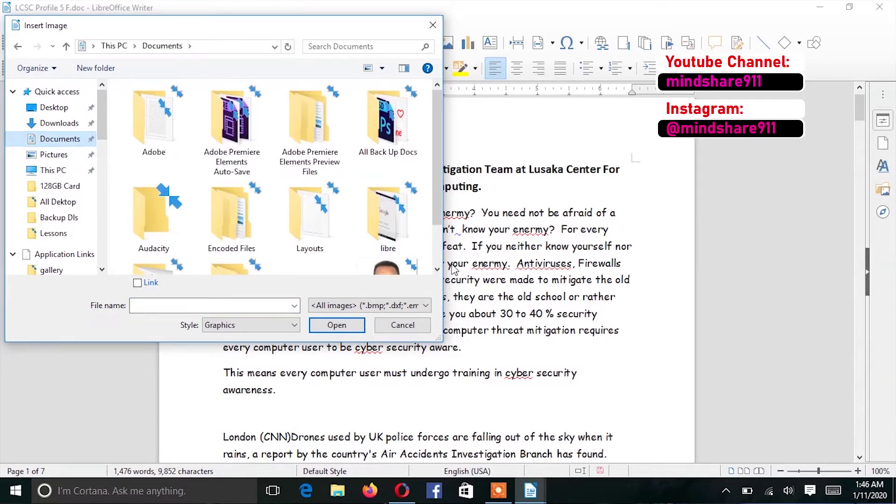
Choose the portrait photo file in Documents and insert it into the document
left_click(438, 269)
left_click(387, 227)
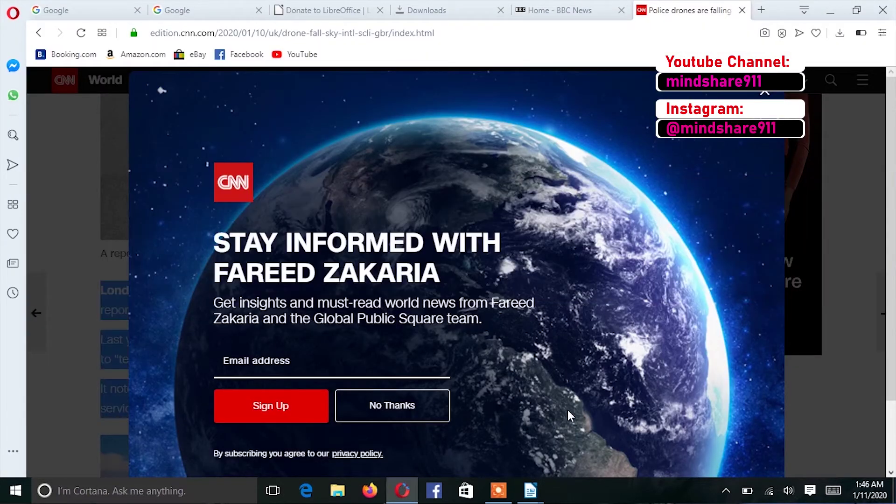
mouse_move(531, 490)
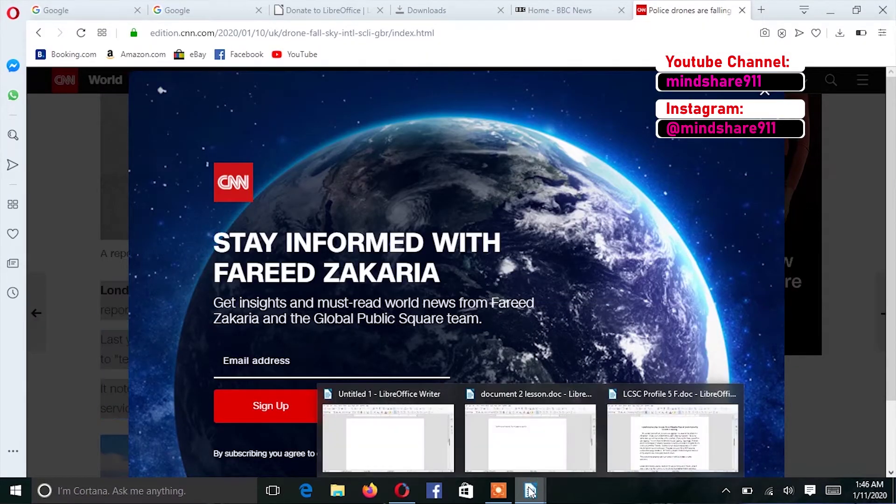
left_click(649, 433)
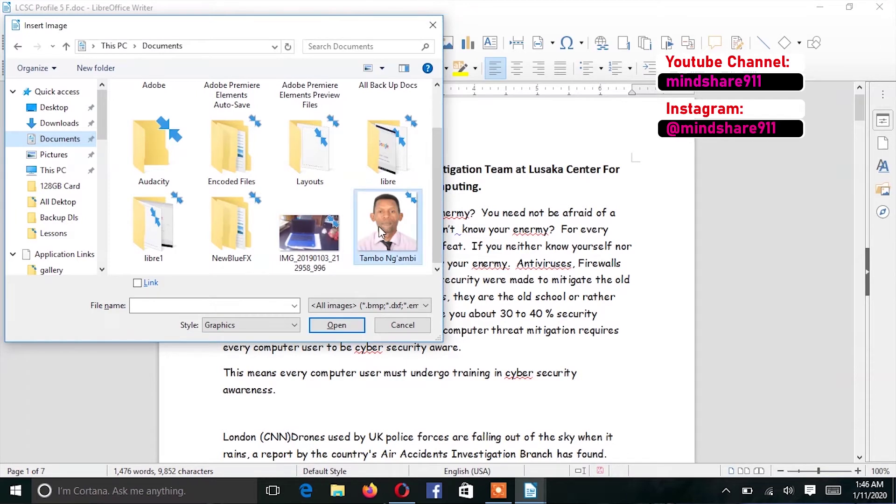
left_click(379, 226)
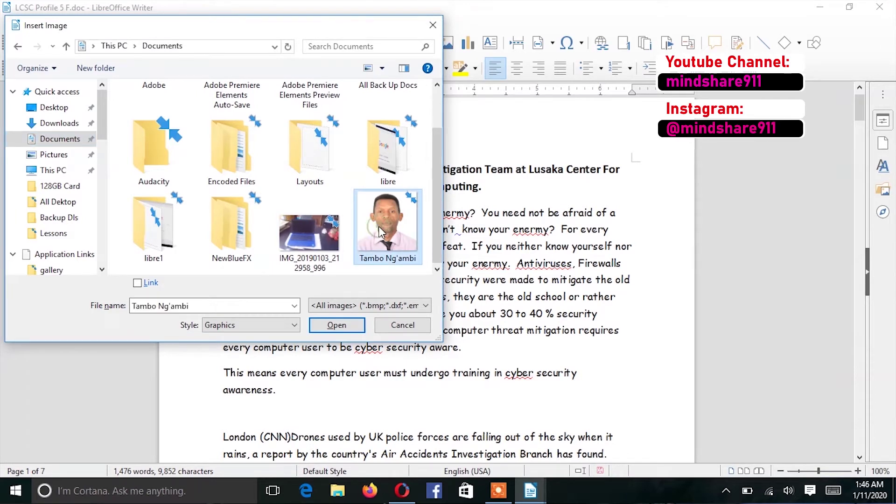
left_click(335, 326)
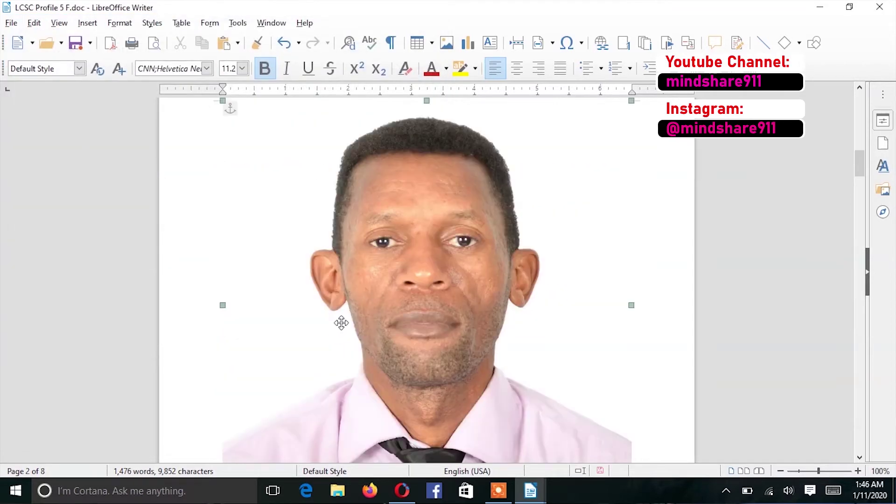
left_click(860, 458)
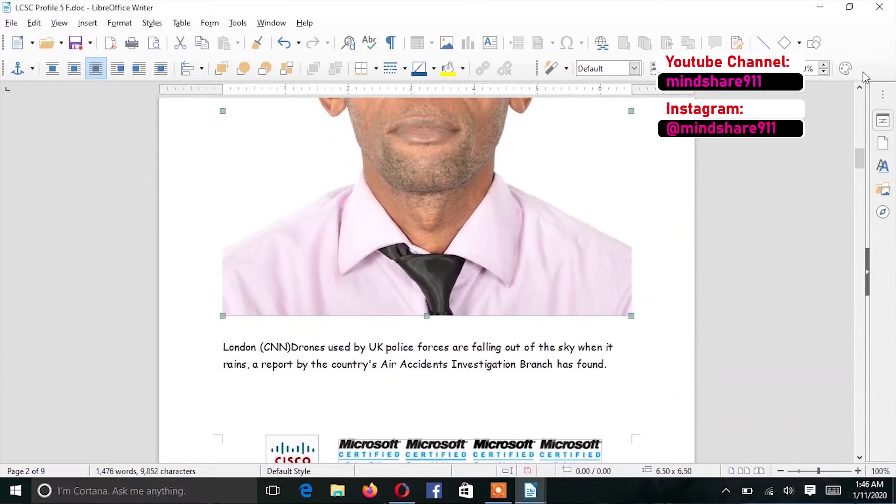
left_click(860, 87)
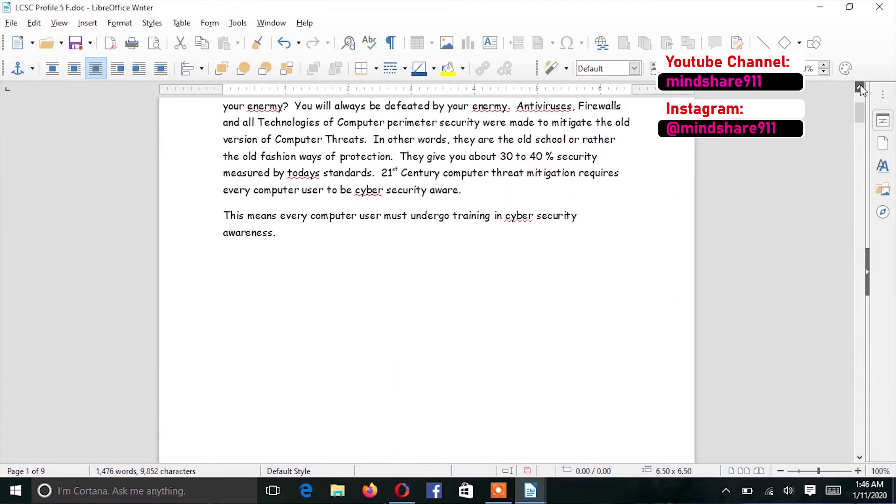
left_click(860, 457)
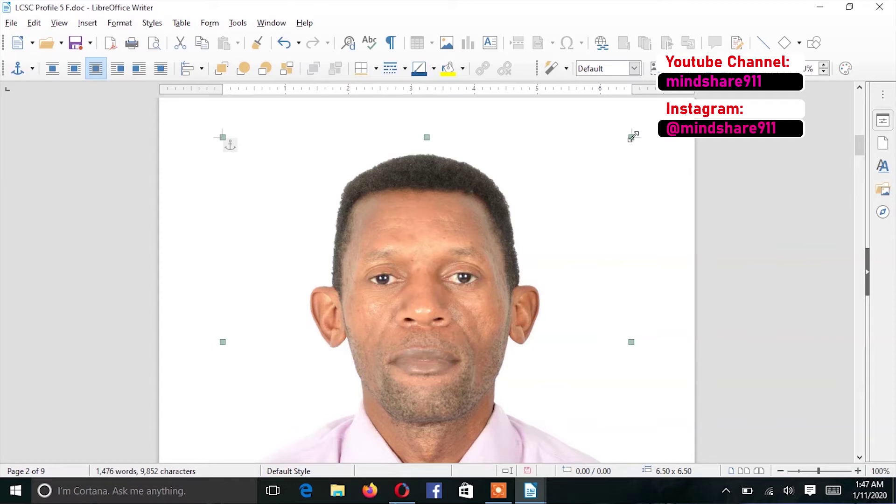
key("Down")
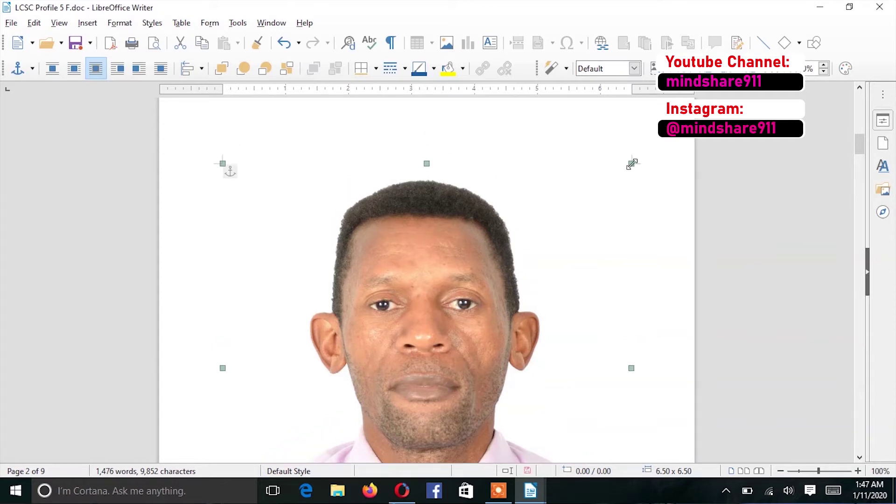
Bring the top of the inserted photo and the page's top margin into view
scroll(632, 164, "up", 1, "ctrl")
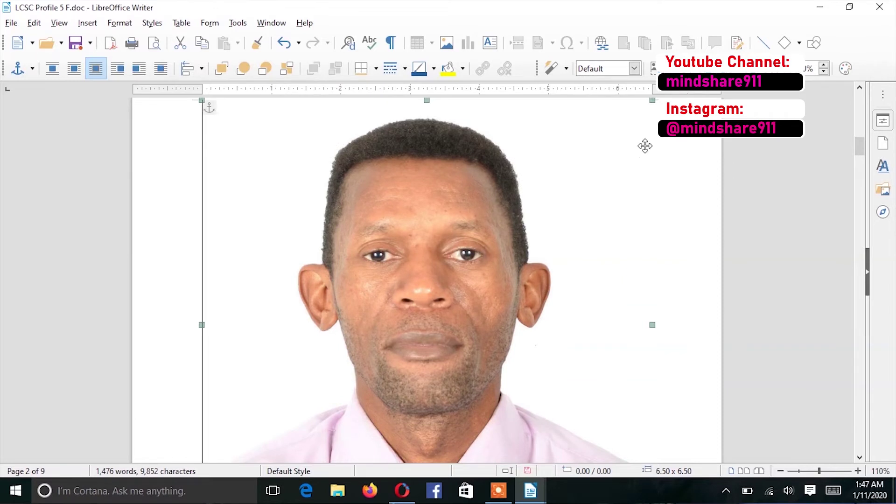
left_click(860, 89)
left_click(860, 88)
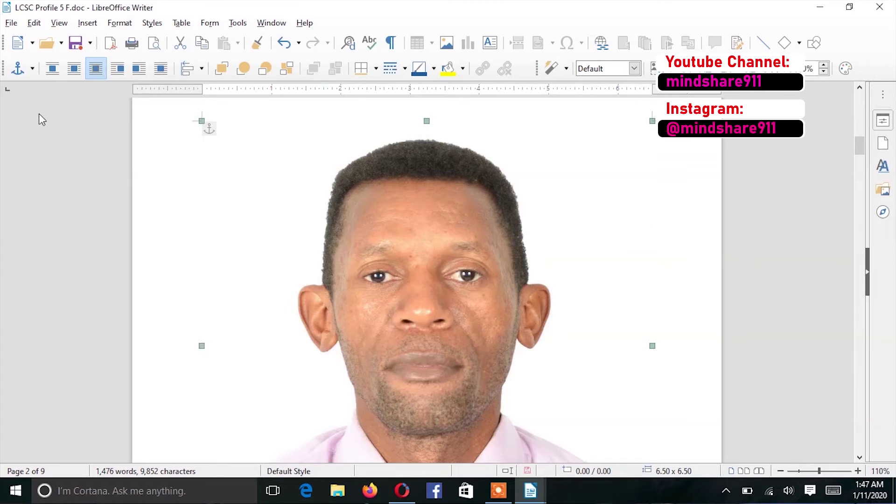
left_click(703, 174)
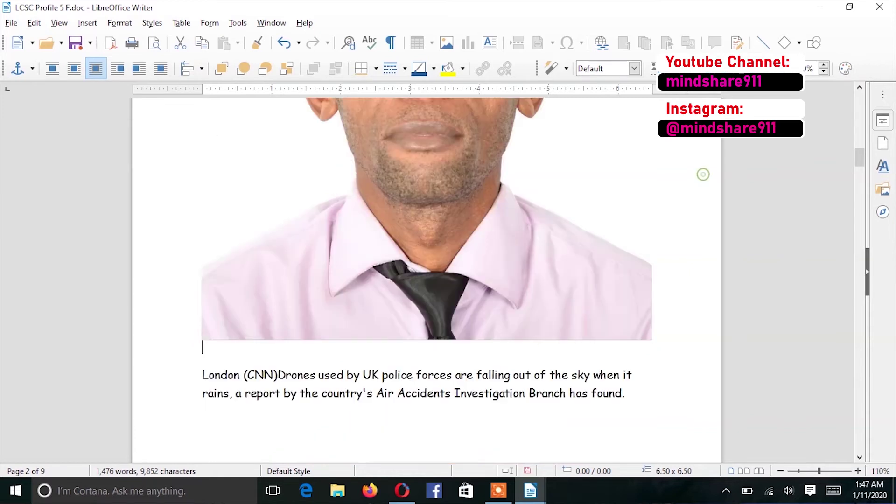
key("Escape")
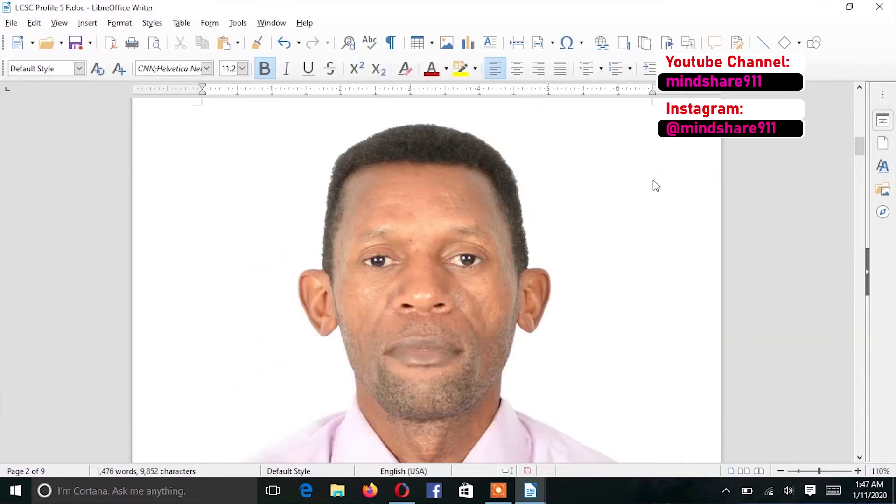
key("Up")
scroll(613, 275, "up", 1)
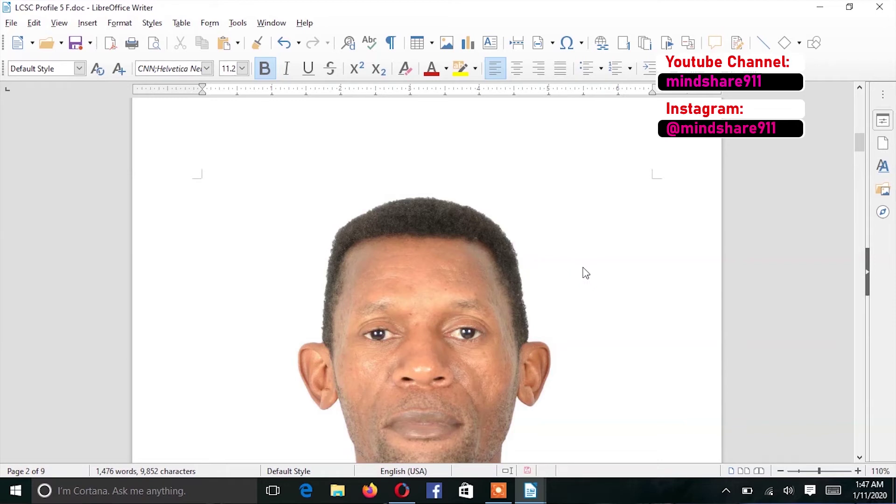
Shrink the large portrait photo by dragging its corner handle inward, then reselect it
left_click(586, 273)
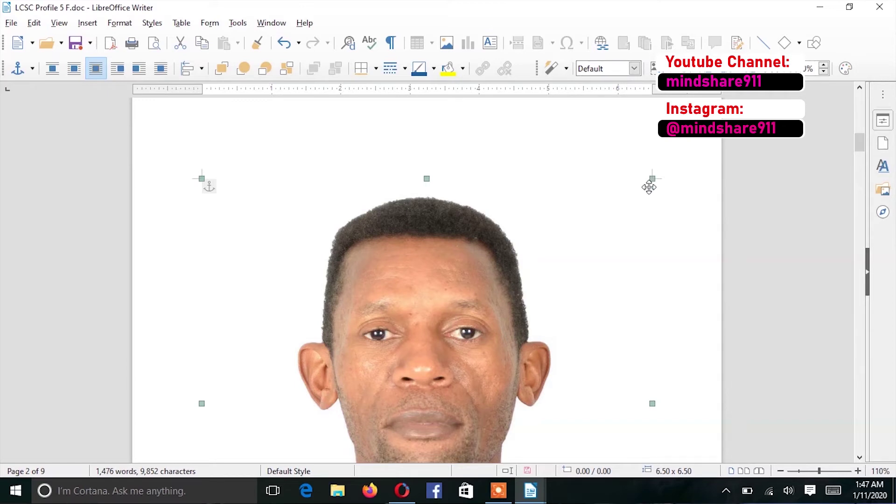
left_click_drag(653, 178, 424, 408)
left_click(729, 299)
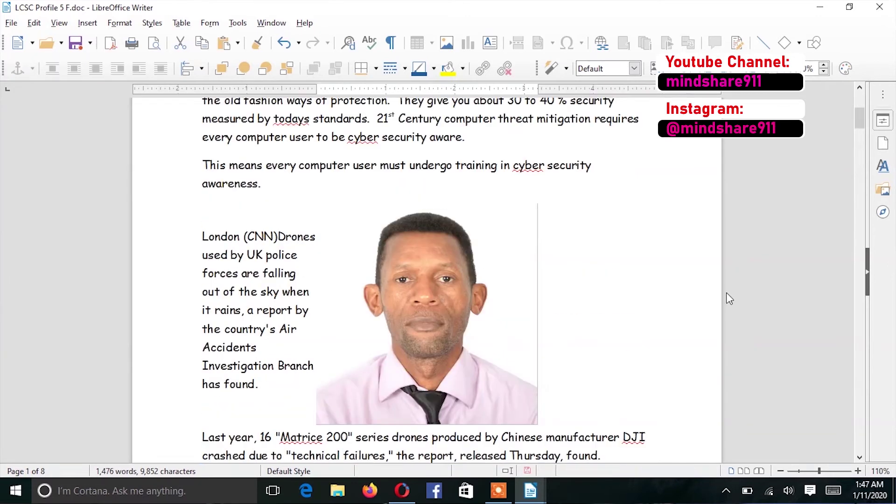
left_click(502, 243)
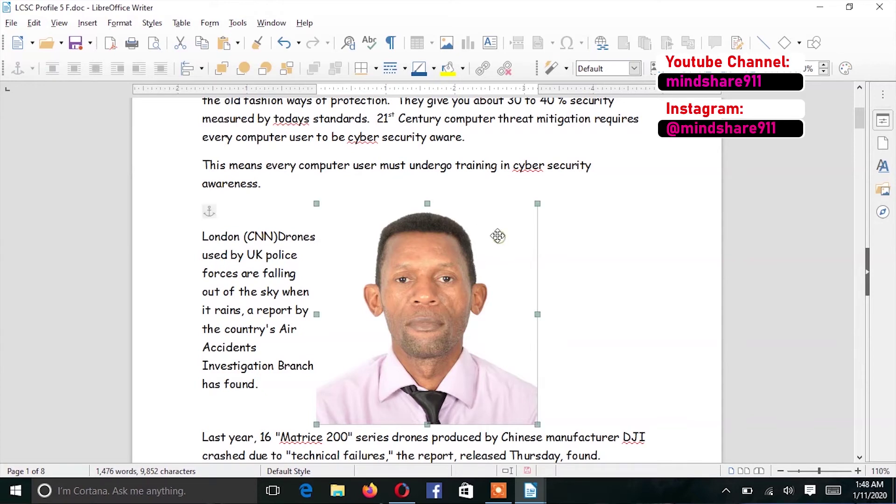
Shrink the portrait photo further to 1.61 x 1.61 and reselect it
left_click_drag(538, 205, 428, 314)
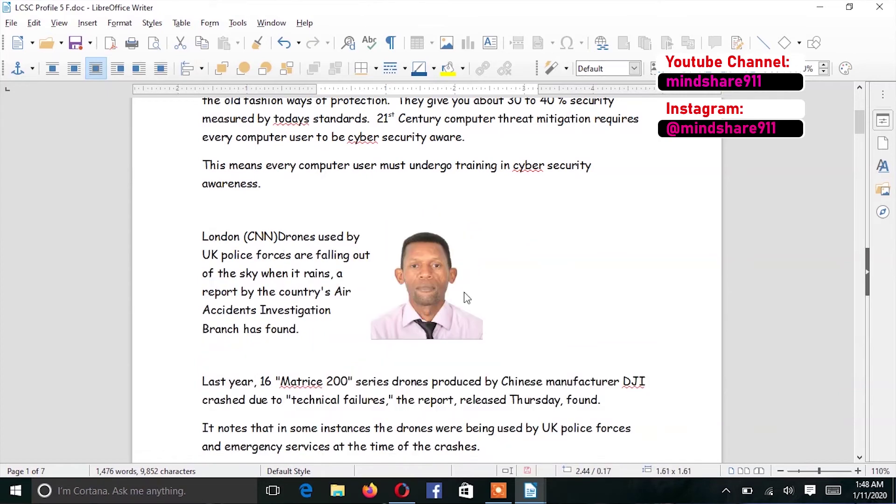
key("Escape")
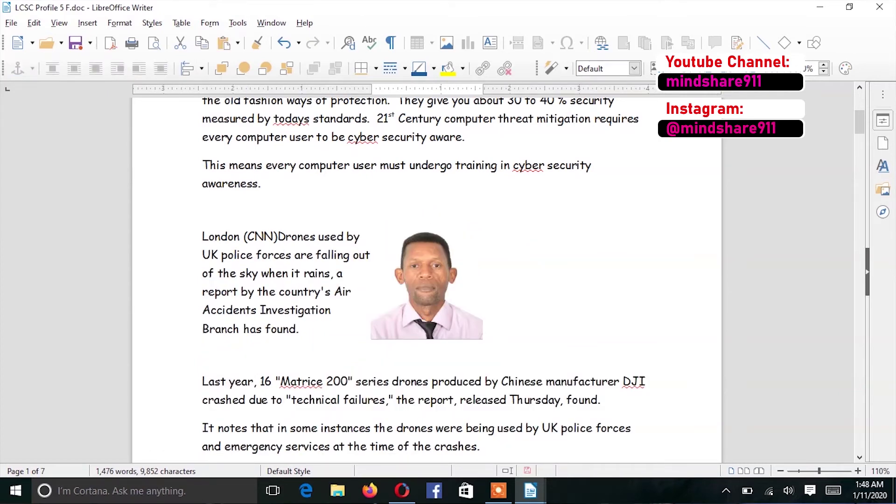
left_click(394, 245)
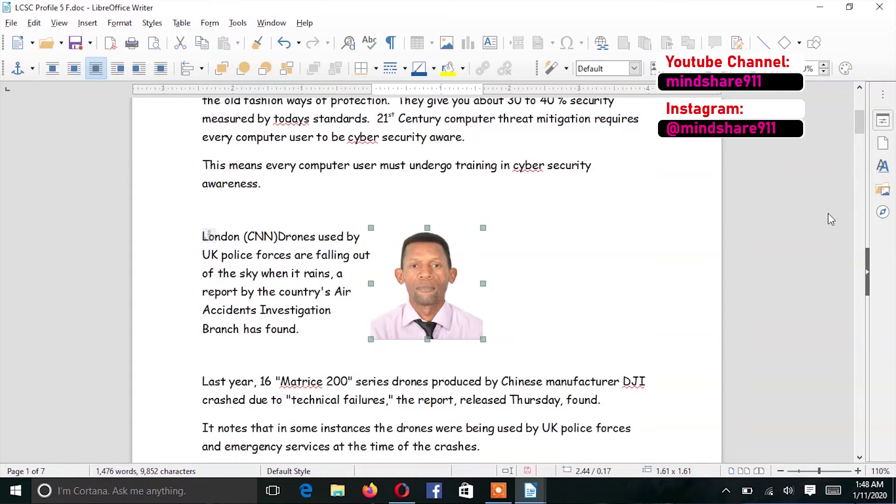
Nudge the photo with the arrow keys until it sits at the left page margin
key("Right")
key("Right")
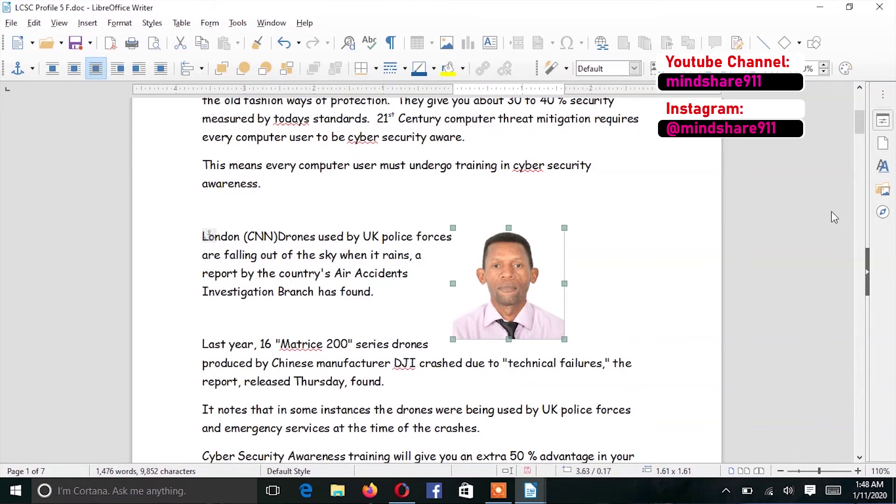
key("Right")
key("Right")
key("Right")
key("Right")
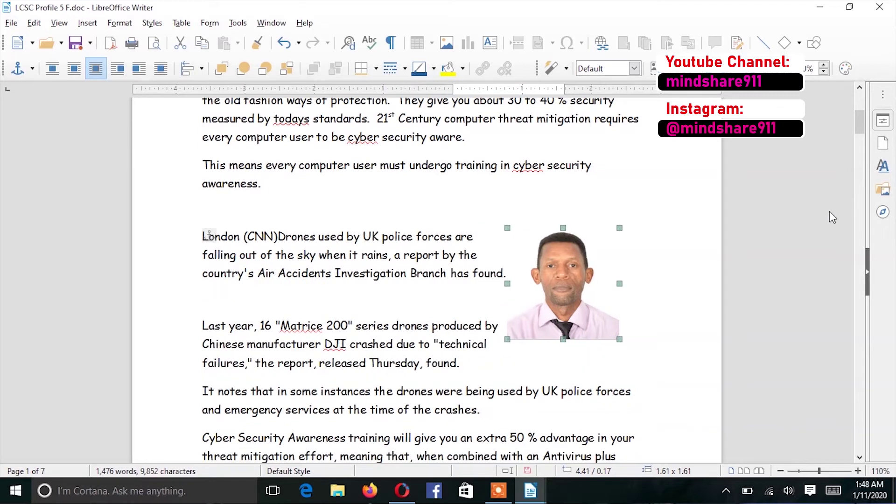
key("Right")
key("Right")
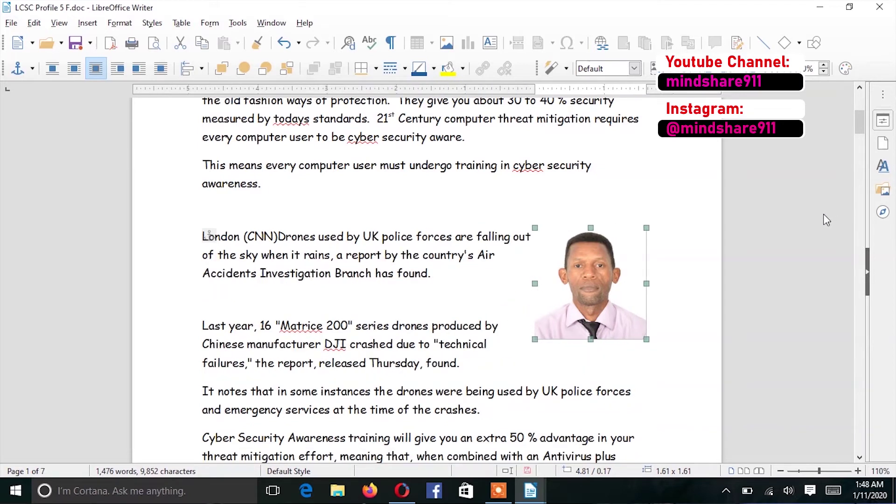
key("Left")
key("Left")
key("Left")
key("Left")
key("Left")
key("Left")
key("Left")
key("Left")
key("Left")
key("Left")
key("Left")
key("Left")
key("Left")
key("Left")
key("Left")
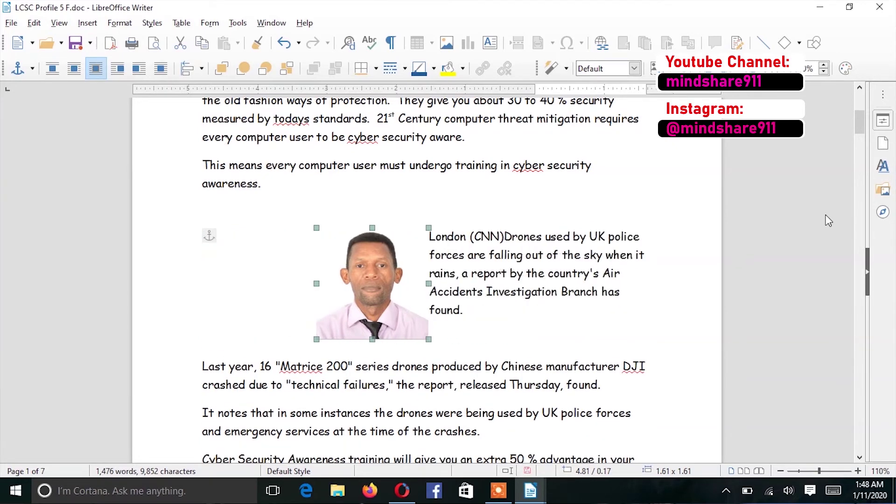
key("Left")
key("Left")
key("Left")
key("Left")
key("Left")
key("Left")
key("Left")
key("Left")
key("Left")
key("Left")
key("Left")
key("Left")
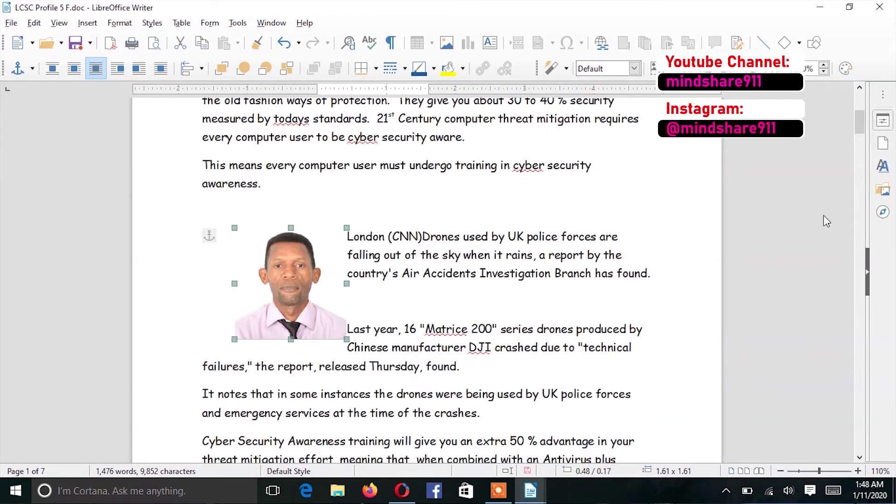
key("Left")
key("Left")
key("Left")
key("Left")
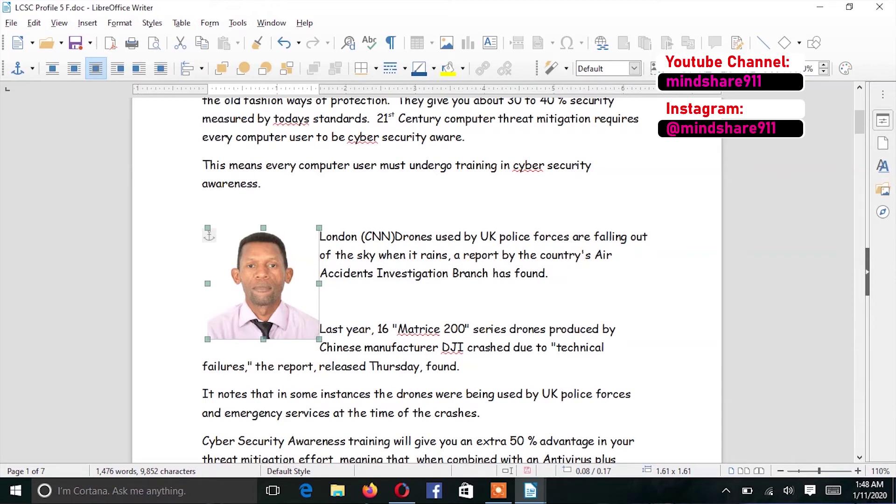
Place the cursor before "London" and indent the paragraph start with a Tab
left_click(592, 255)
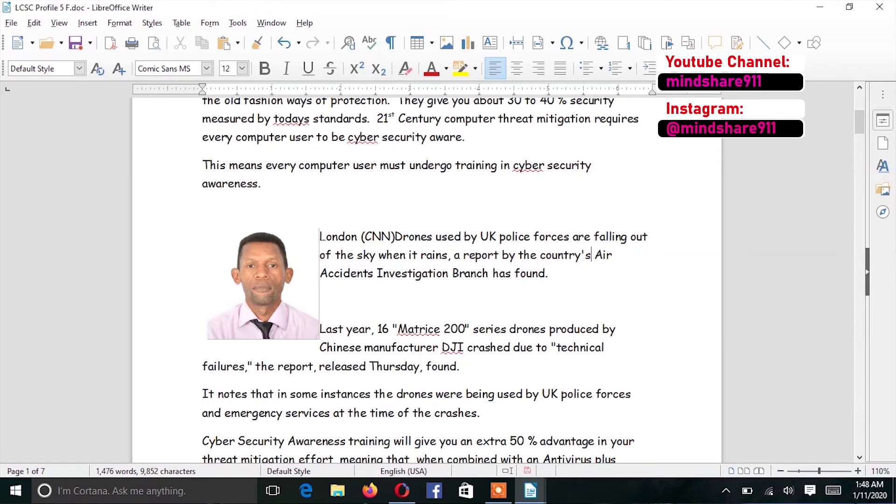
left_click(322, 238)
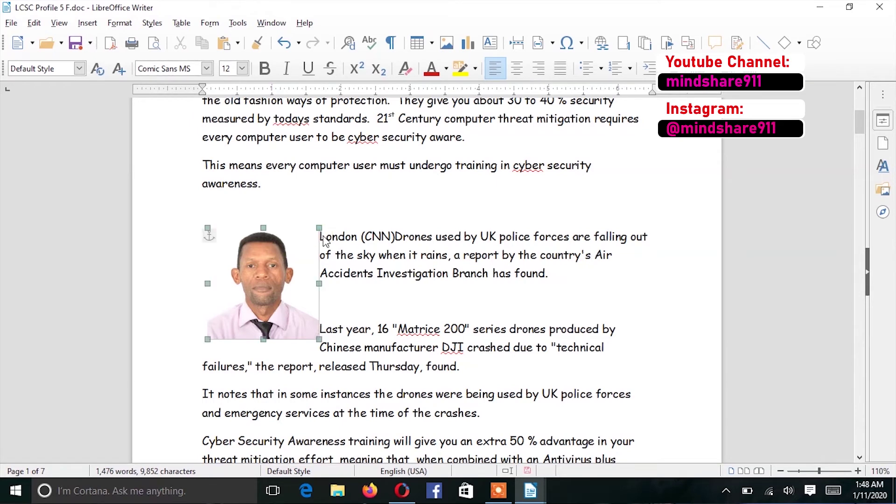
left_click(322, 237)
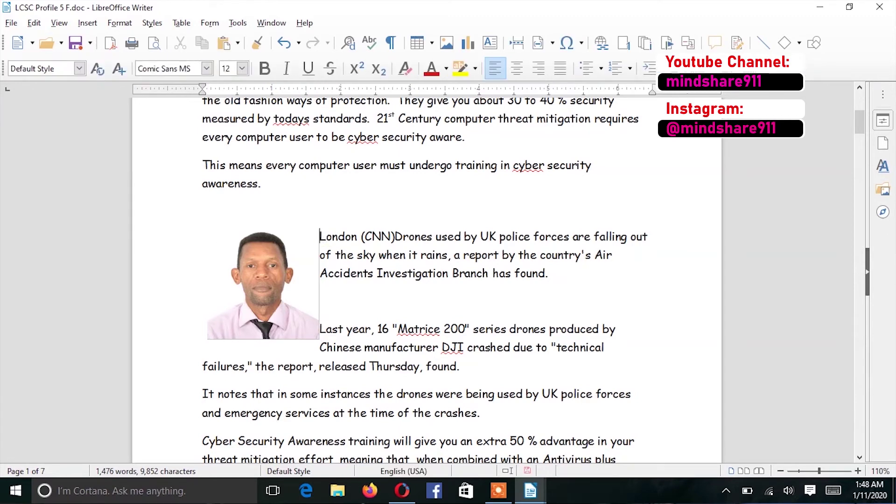
key("Tab")
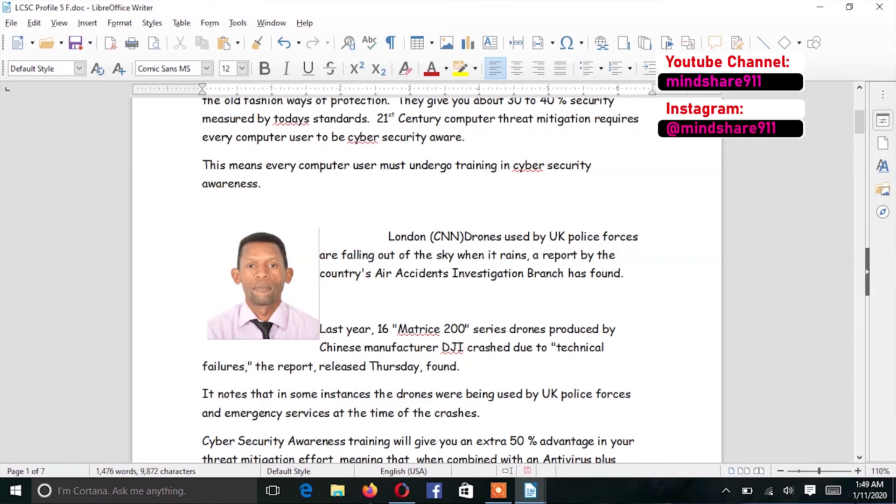
Add three blank lines above the London (CNN) paragraph to push it down
key("Return")
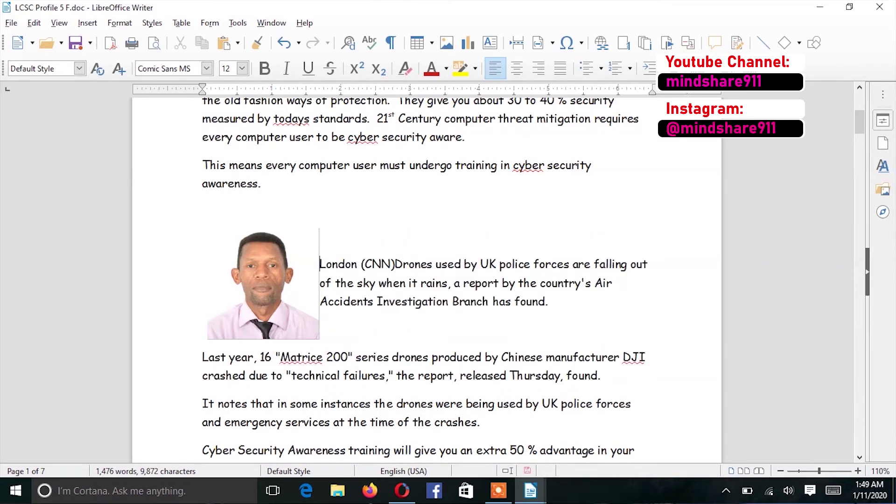
key("Return")
key("Return")
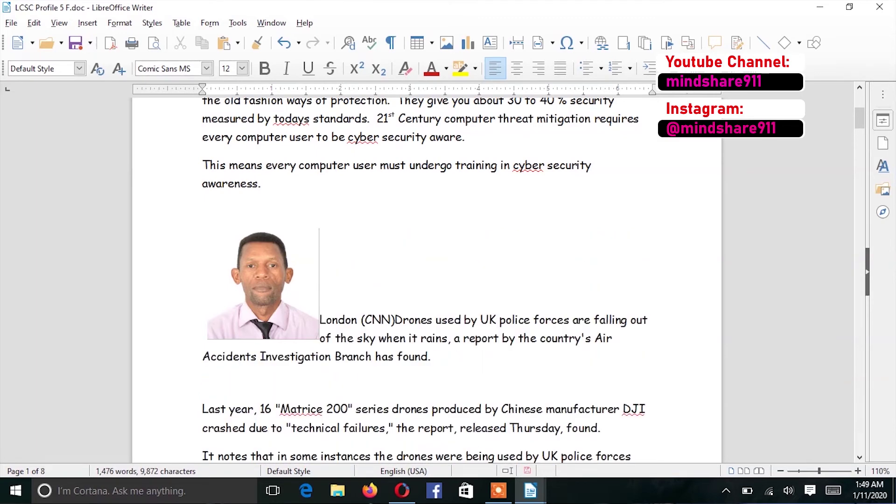
key("Return")
key("Return")
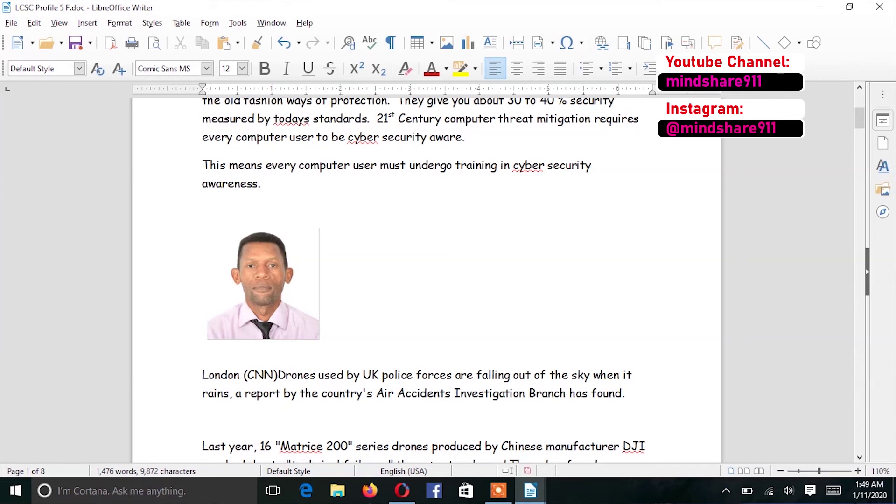